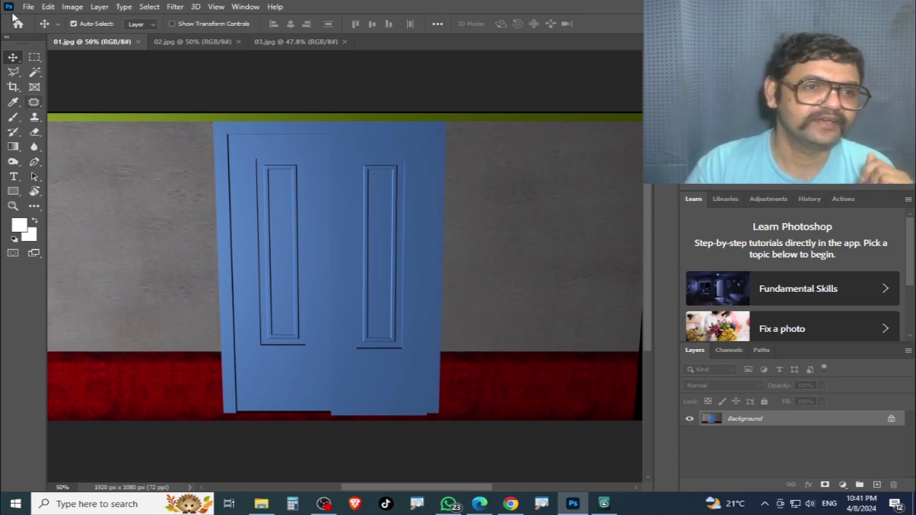
Step: Check the canvas size of 01.jpg and leave it without applying changes
left_click(48, 7)
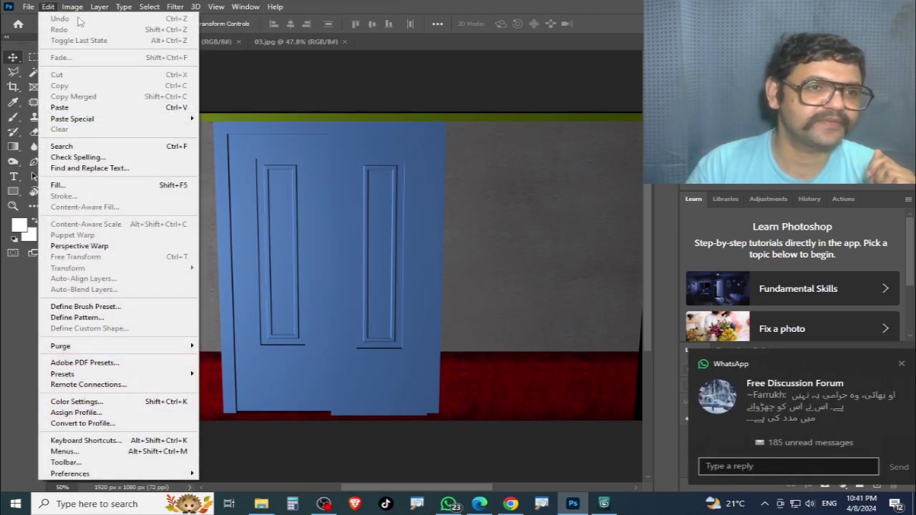
mouse_move(72, 7)
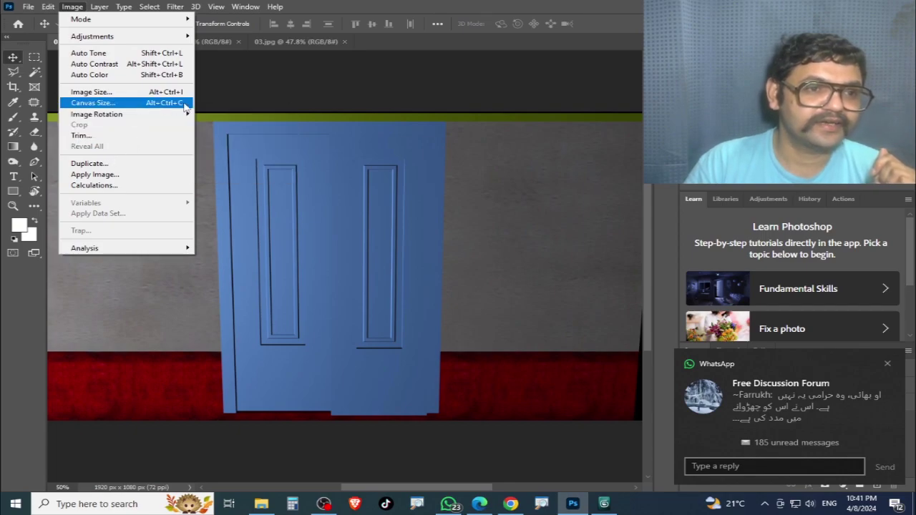
left_click(93, 104)
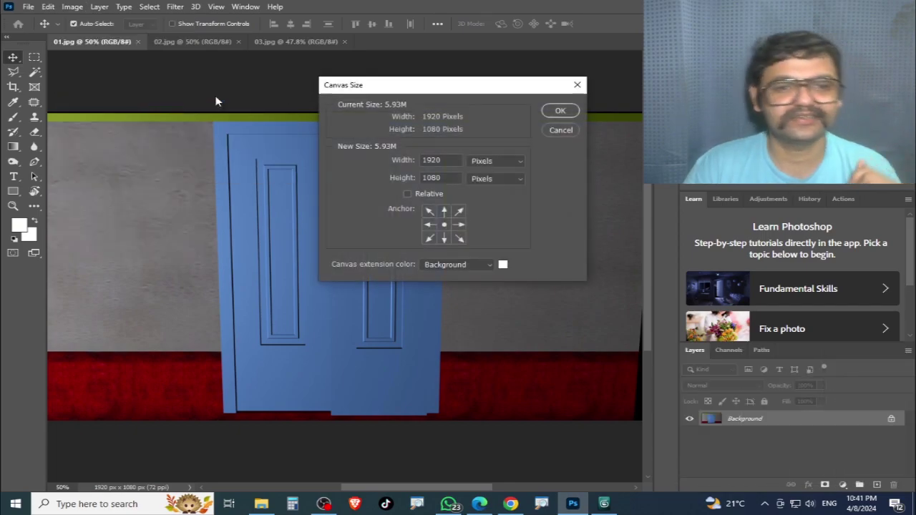
left_click_drag(475, 88, 339, 215)
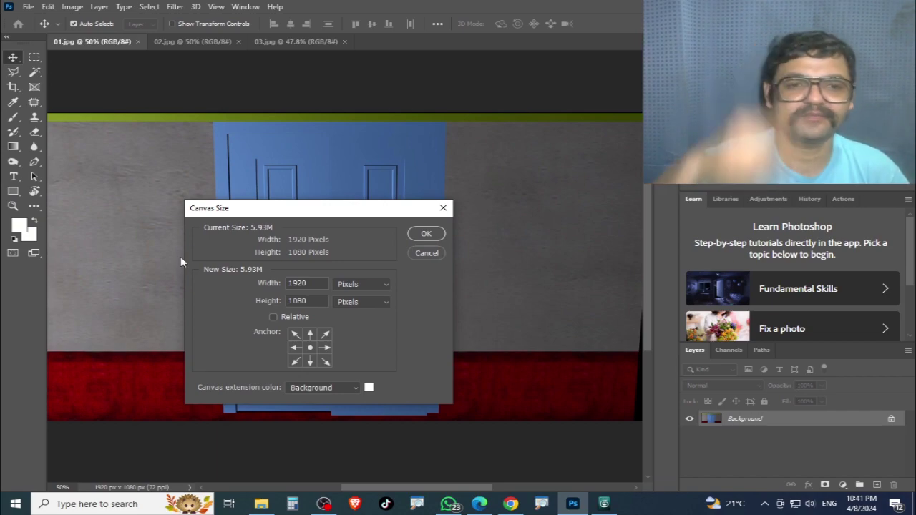
left_click(418, 255)
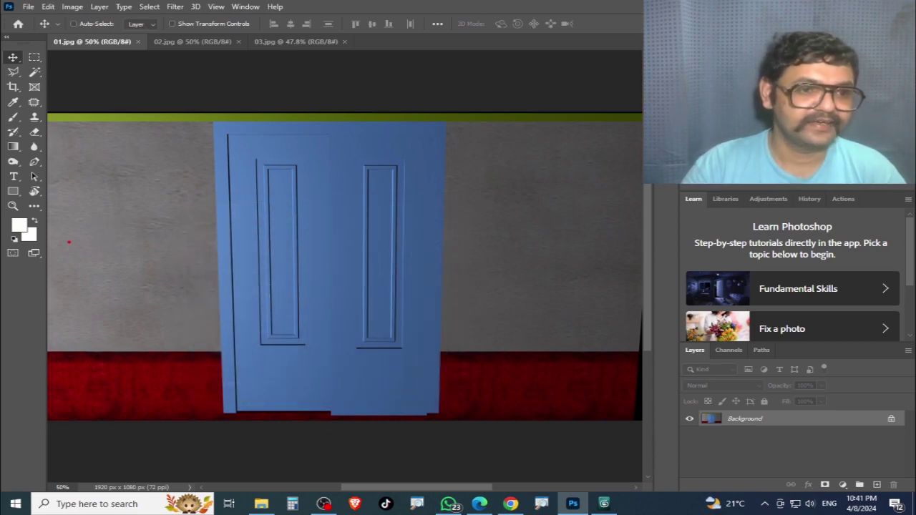
Step: Examine the rendered frames 01.jpg, 02.jpg and 03.jpg one after another, comparing the door and teapot views
mouse_move(52, 240)
left_mouse_down()
mouse_move(614, 215)
mouse_move(670, 240)
left_mouse_up()
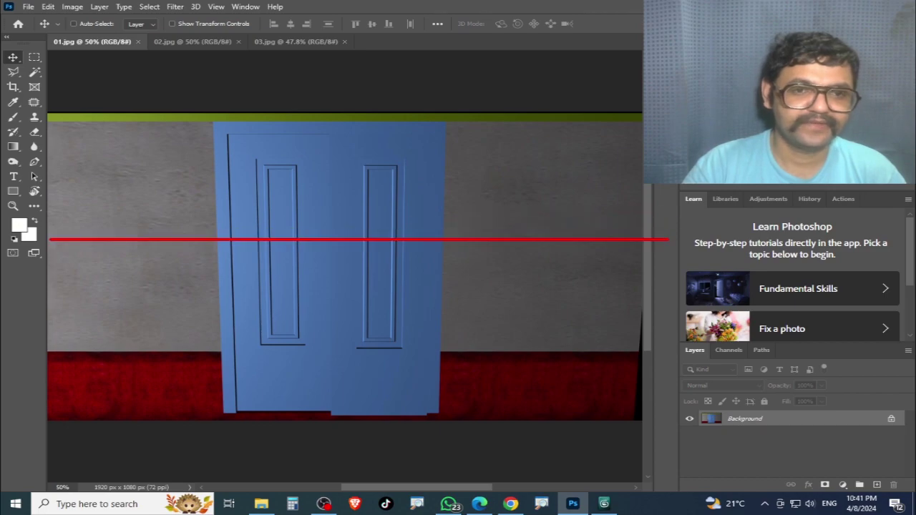
mouse_move(387, 94)
left_mouse_down()
mouse_move(401, 386)
mouse_move(398, 446)
mouse_move(386, 448)
left_mouse_up()
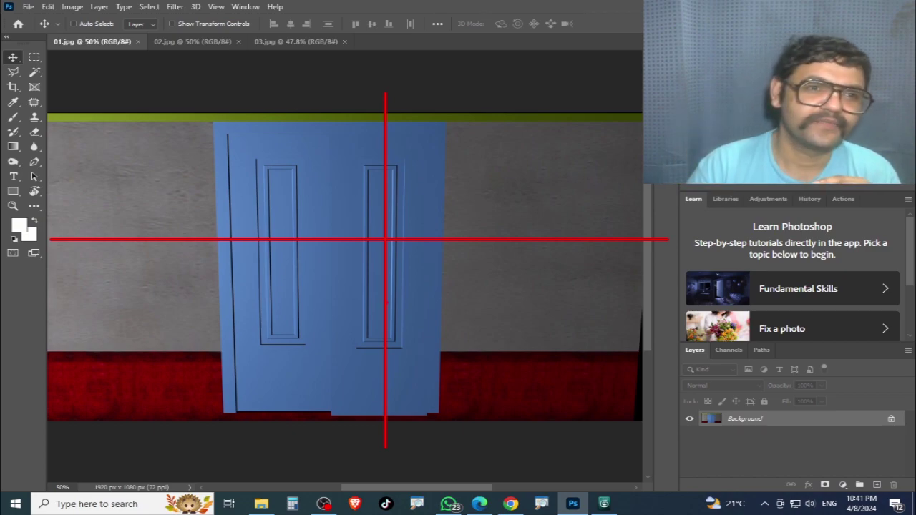
left_click(210, 42)
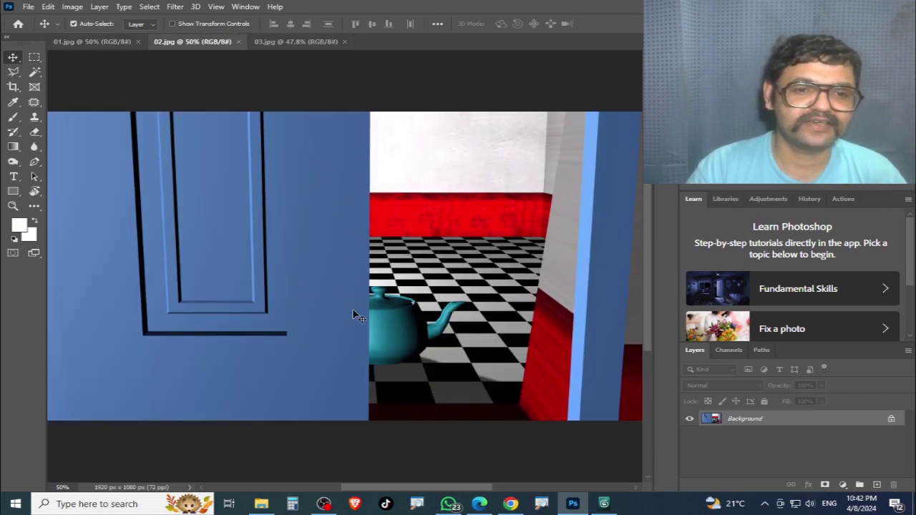
left_click(92, 42)
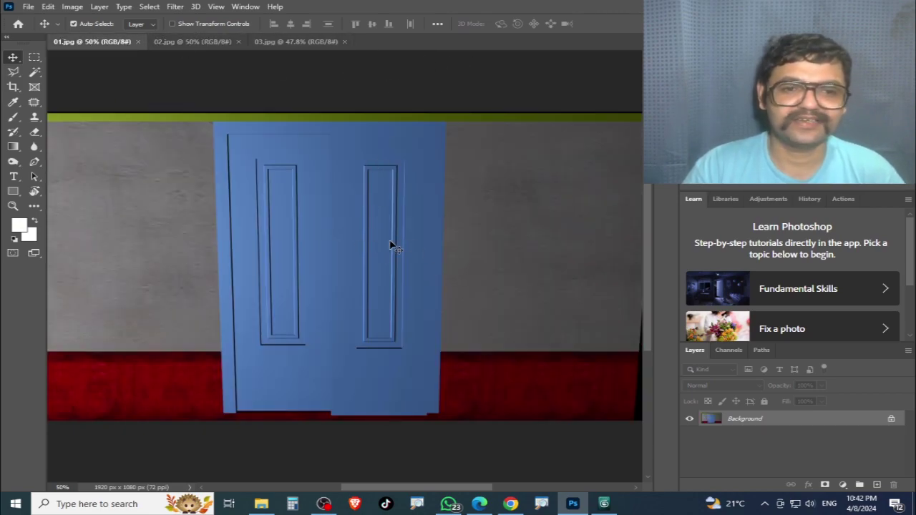
left_click(199, 41)
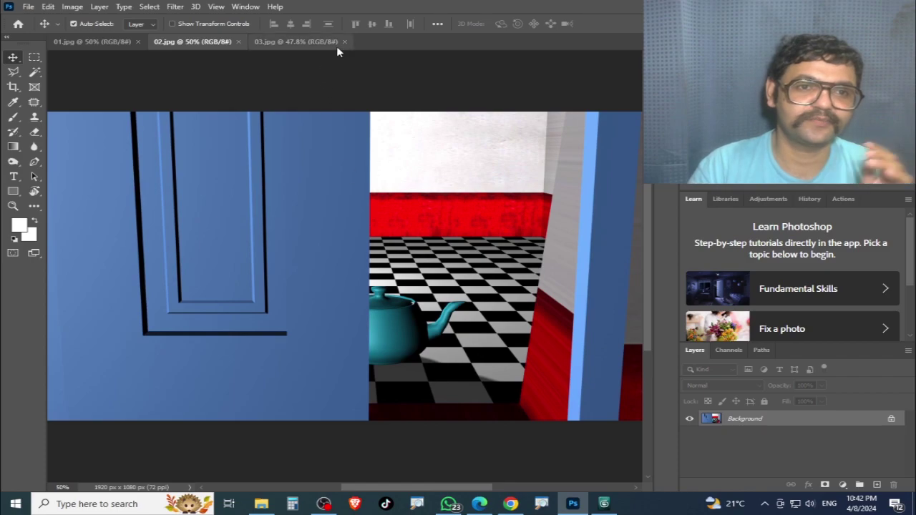
left_click(295, 41)
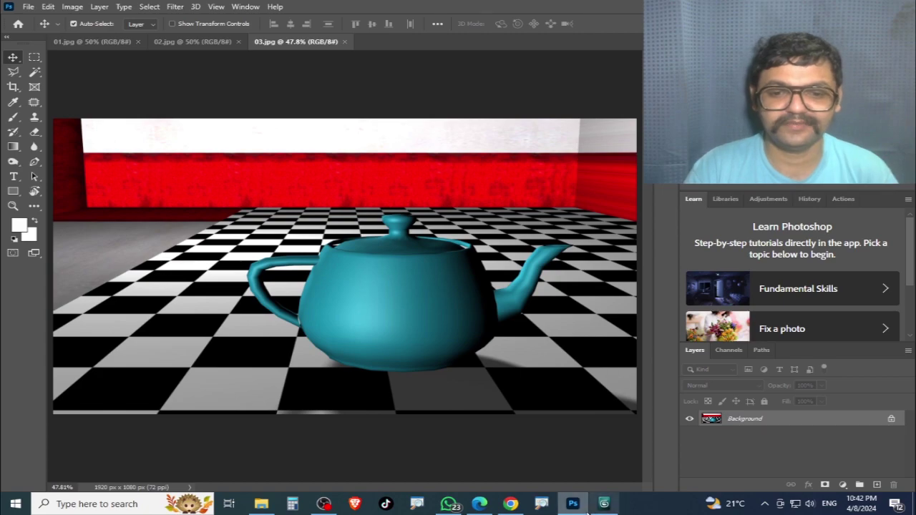
Step: Switch to 3ds Max and play the door and camera animation of 01.max in the Camera01 view
left_click(604, 504)
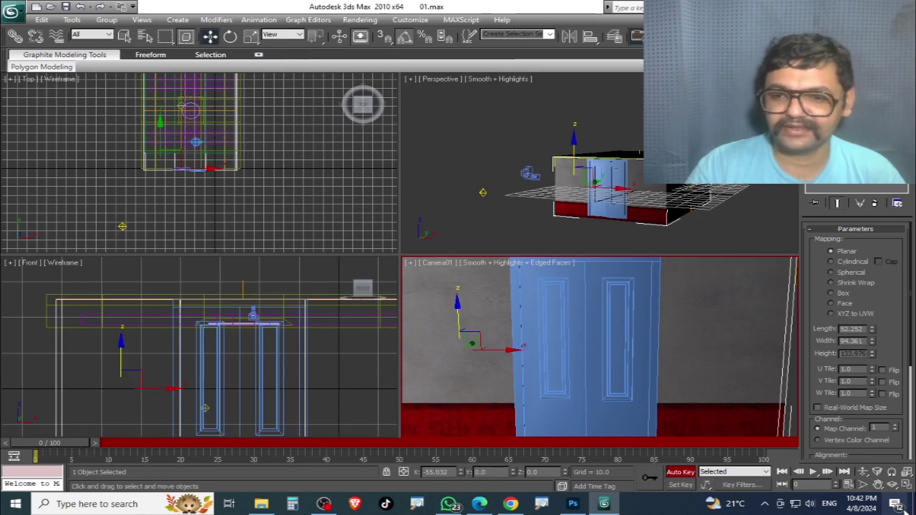
left_click(813, 472)
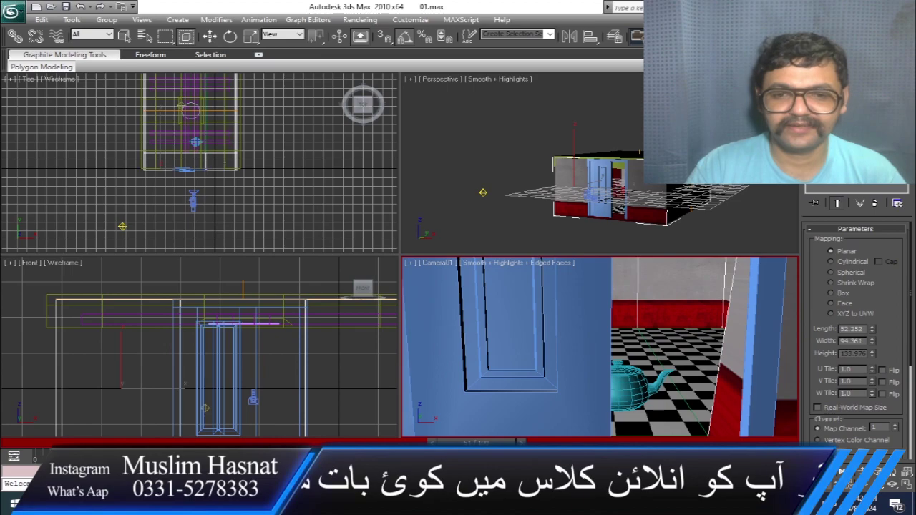
key("w")
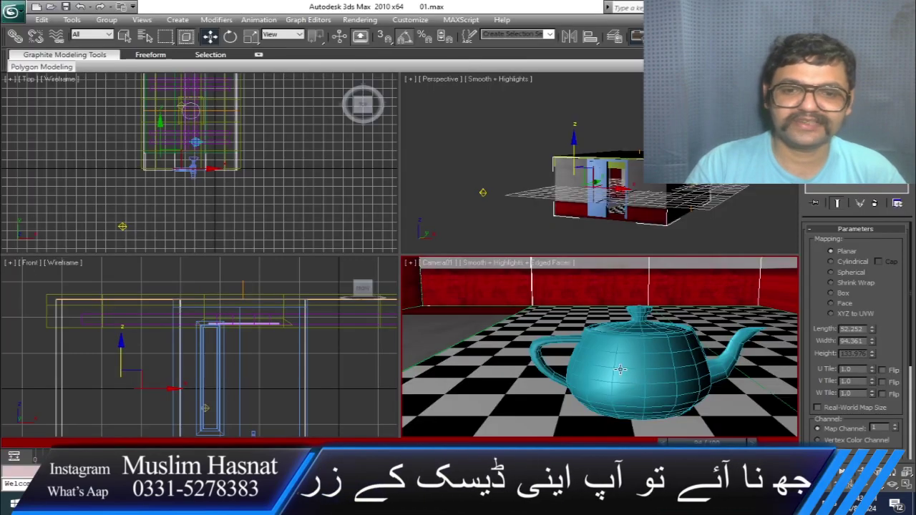
Step: Replace the open 01.max file with a new empty scene
left_click(15, 12)
left_click(50, 70)
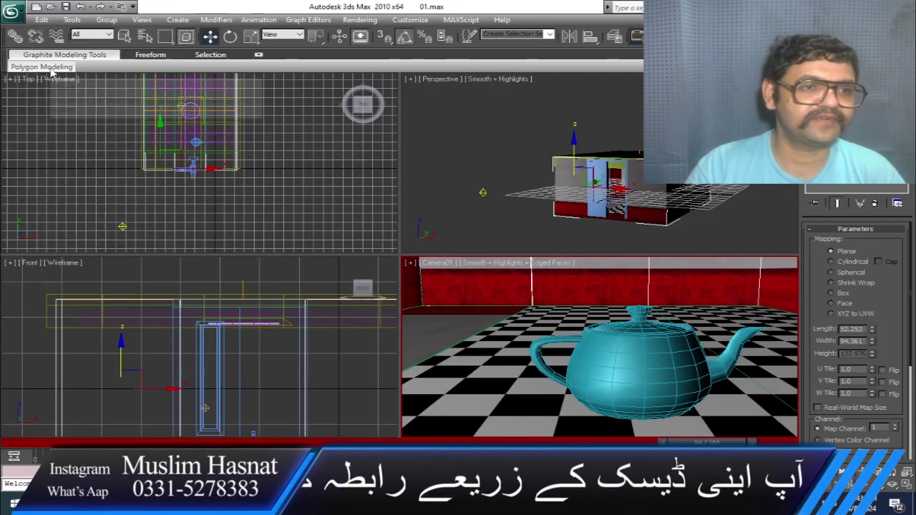
left_click(421, 270)
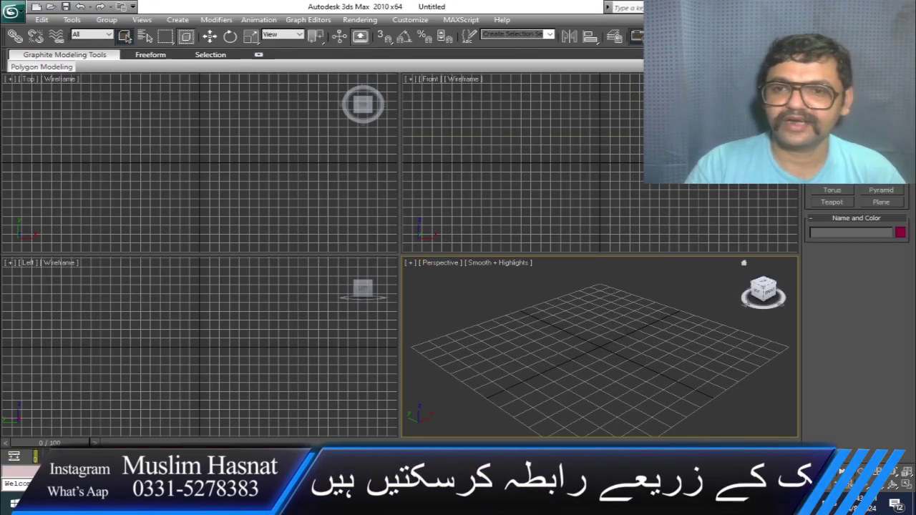
Step: Create a box about 33 long and 74 wide in the Perspective view and activate the Move tool
left_click(833, 178)
left_click_drag(597, 344, 566, 419)
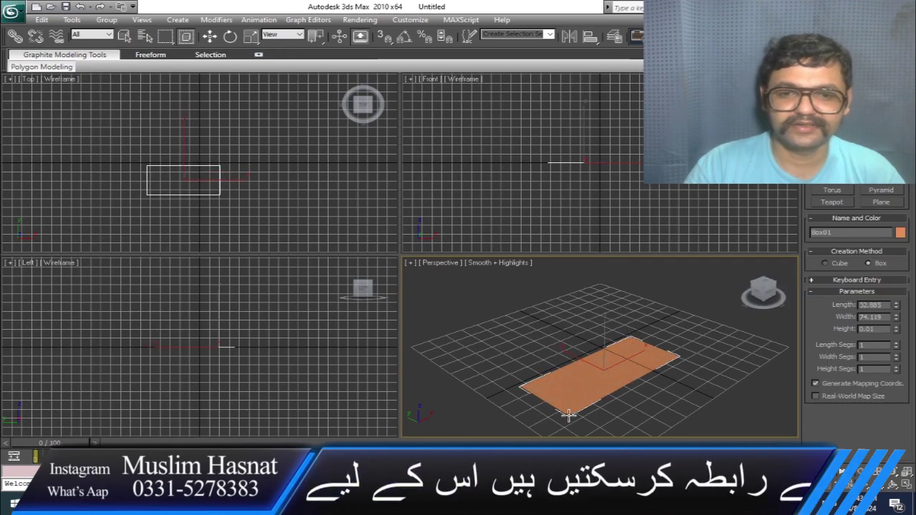
left_click(563, 361)
middle_click_drag(741, 341, 630, 330, "alt")
left_click(215, 21)
left_click(210, 37)
left_click(210, 36)
Step: Inspect the box's front face straight on in the Perspective view, along its horizontal and vertical directions
middle_click_drag(758, 398, 607, 370, "alt")
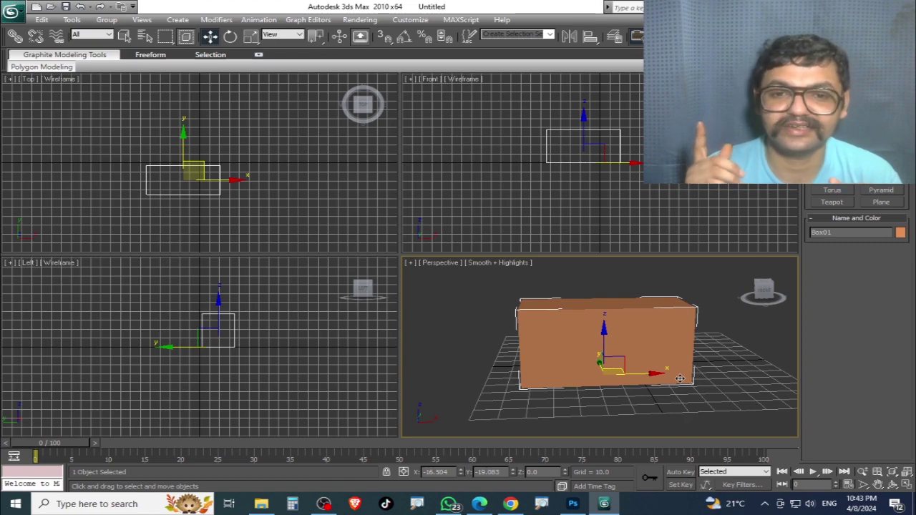
middle_click_drag(678, 377, 686, 373, "alt")
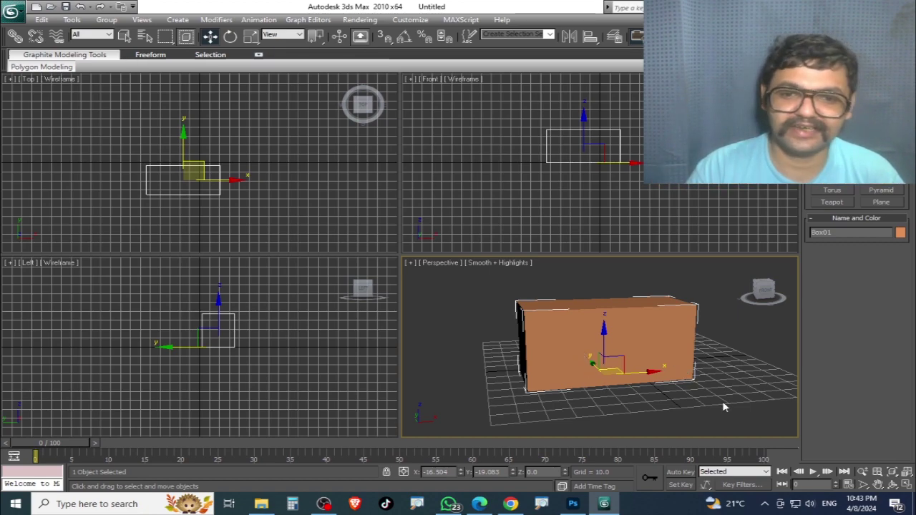
middle_click_drag(721, 405, 414, 320, "alt")
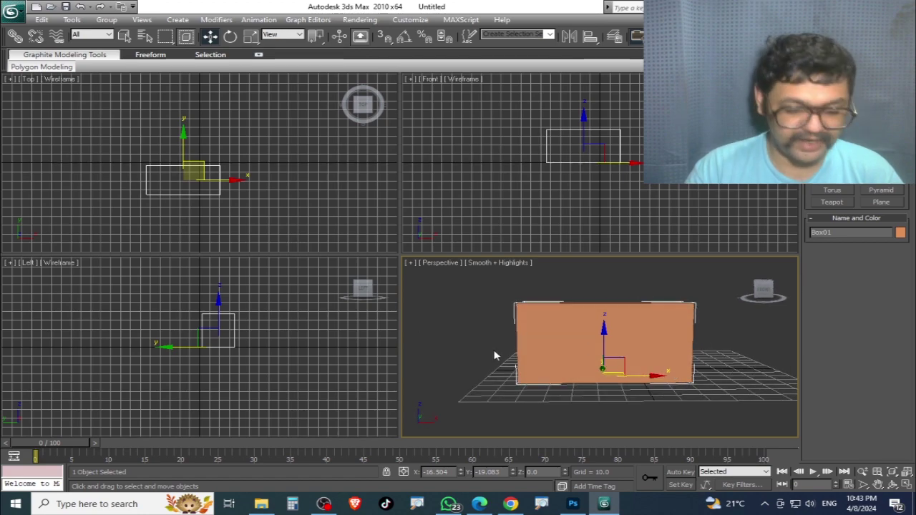
left_click_drag(462, 349, 771, 348)
left_click_drag(625, 281, 634, 436)
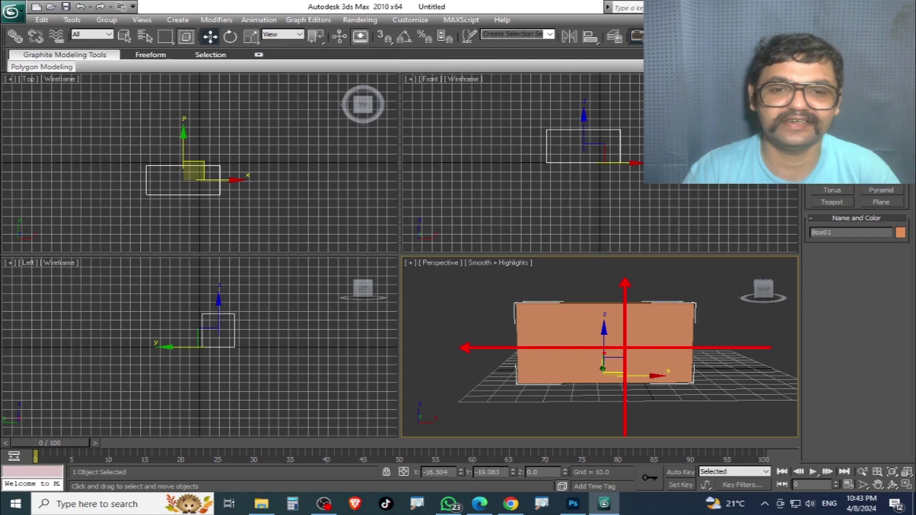
Step: Examine the box from an angle in the Perspective view, looking at its length, height and depth directions
mouse_move(564, 337)
middle_mouse_down("alt")
mouse_move(580, 352)
mouse_move(527, 323)
middle_mouse_up("alt")
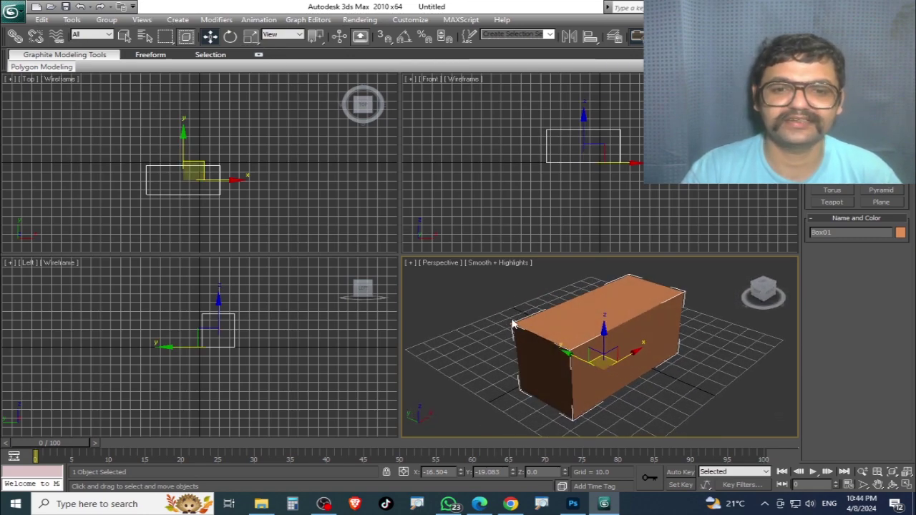
left_click(617, 391)
left_click(594, 381)
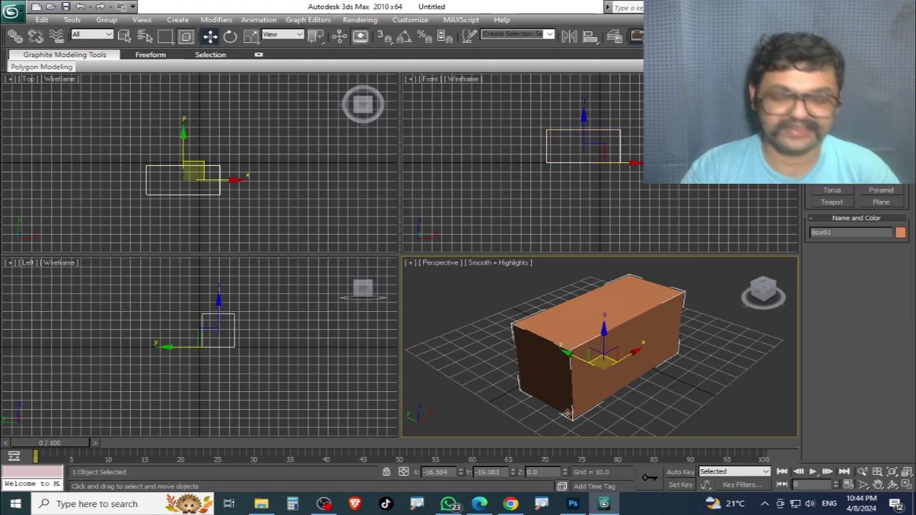
mouse_move(548, 414)
left_mouse_down()
mouse_move(810, 309)
mouse_move(576, 406)
left_mouse_up()
left_click_drag(643, 375, 763, 290)
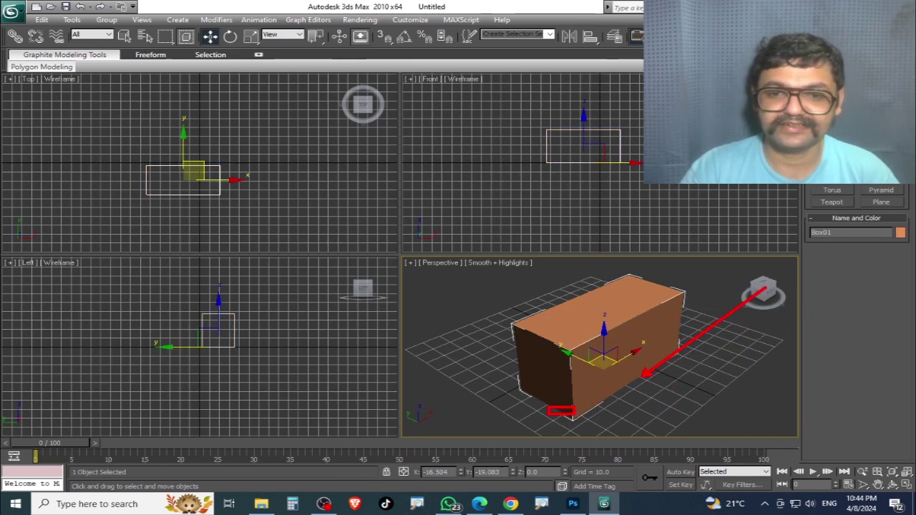
left_click_drag(635, 387, 614, 274)
left_click_drag(559, 374, 478, 332)
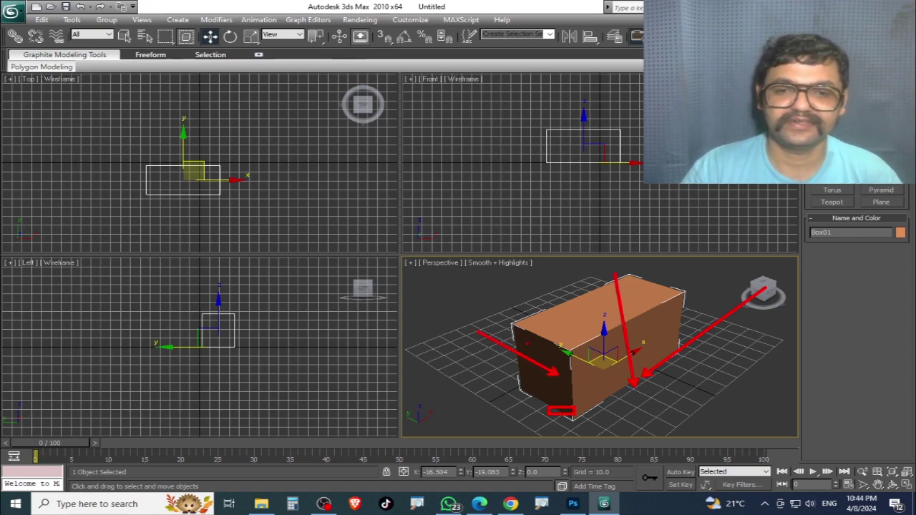
key("Escape")
middle_click_drag(665, 372, 614, 363, "alt")
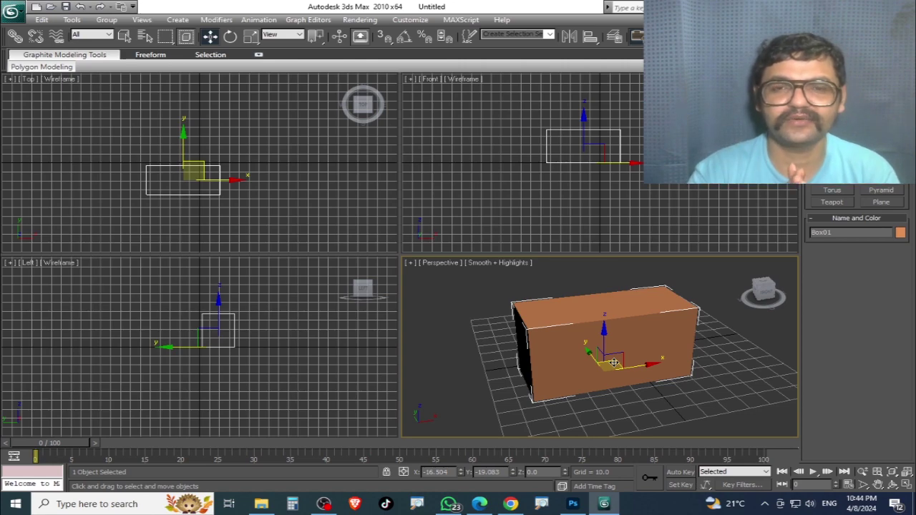
left_click(699, 396)
left_click(637, 364)
scroll(636, 364, "up", 3)
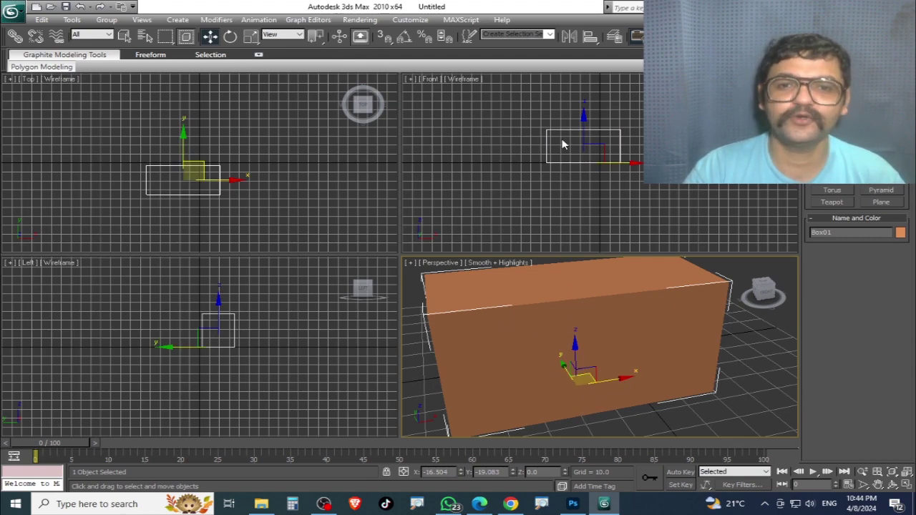
Step: Shade the Left view with Smooth + Highlights and Edged Faces, framing the box's side there
left_click(610, 153)
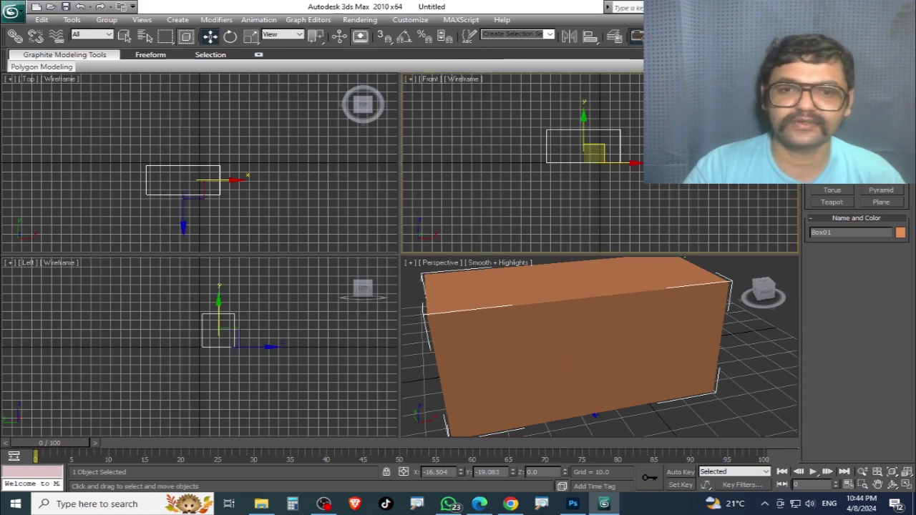
middle_click_drag(610, 153, 599, 159)
left_click(381, 379)
middle_click_drag(381, 379, 248, 370)
scroll(153, 352, "up", 2)
left_click(120, 332)
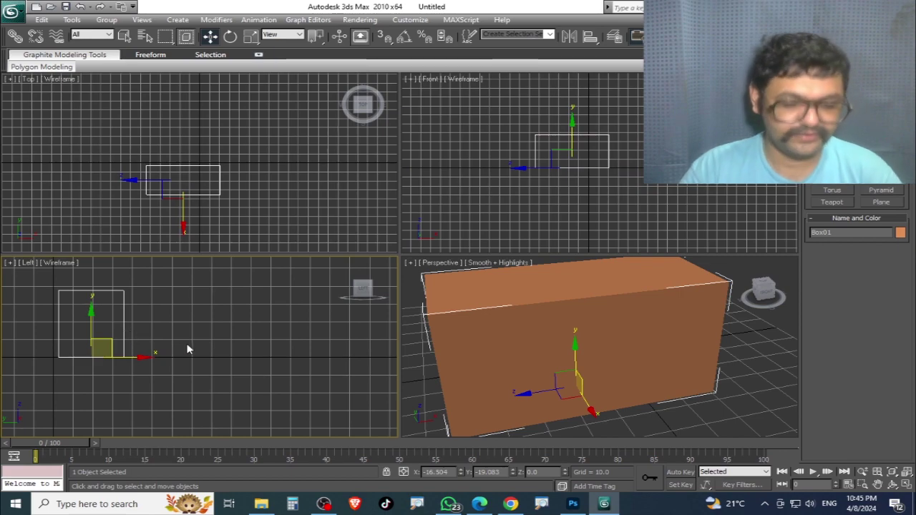
key("F3")
left_click(193, 373)
middle_click_drag(193, 372, 251, 371)
left_click(154, 328)
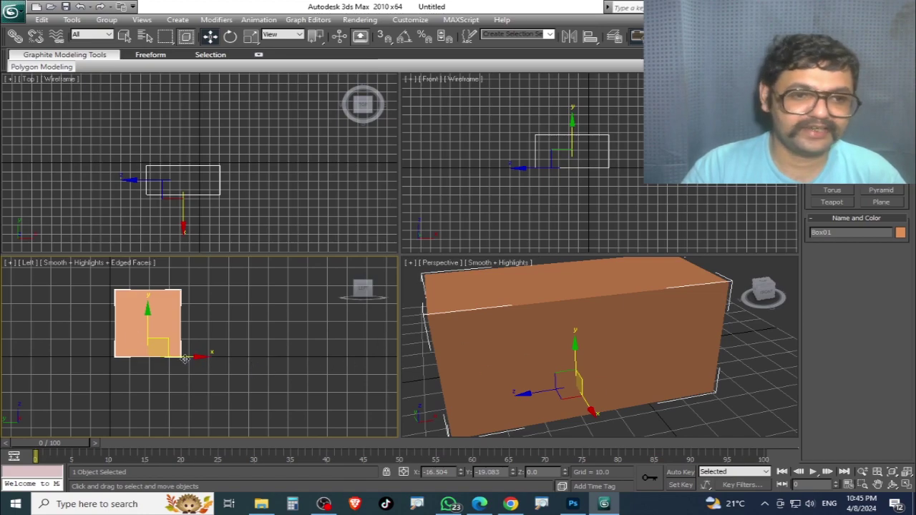
Step: Inspect the box's side in the maximized Left view and delete the box from the four-view layout
scroll(271, 364, "up", 2)
key("alt+w")
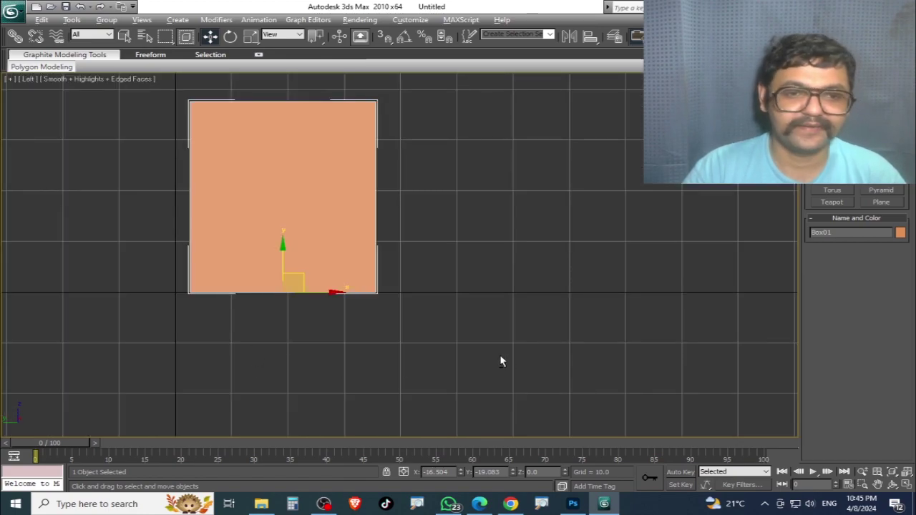
key("alt+w")
left_click(660, 379)
key("Delete")
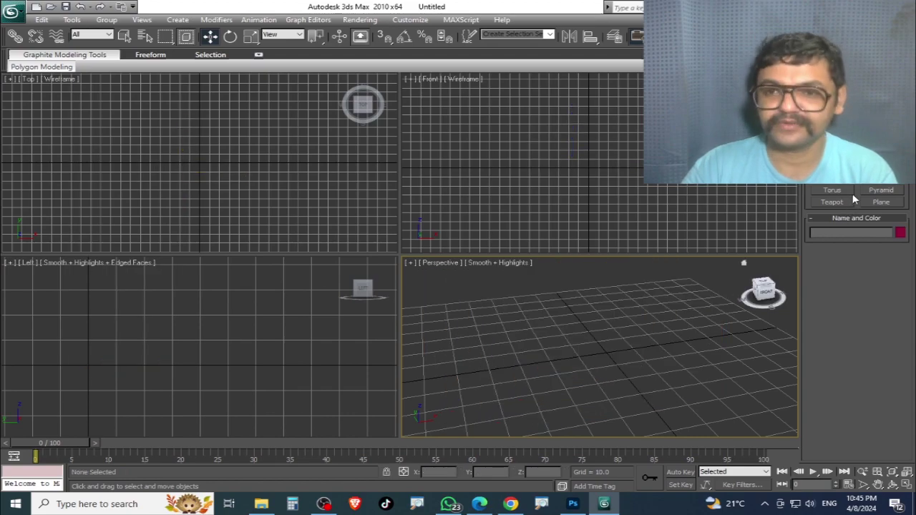
Step: Create a teapot with a radius of about 18 near the grid's centre in the Perspective view
left_click(831, 204)
left_click_drag(614, 351, 695, 349)
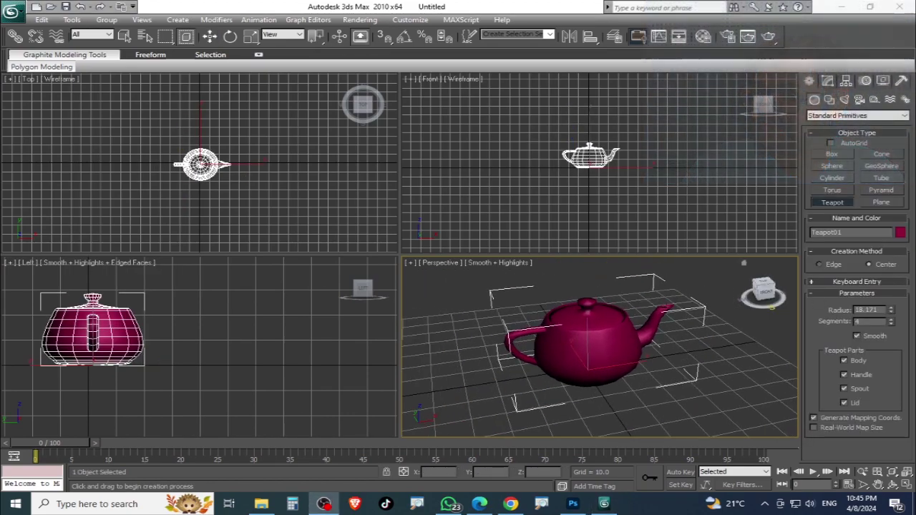
middle_click_drag(696, 330, 579, 360, "alt")
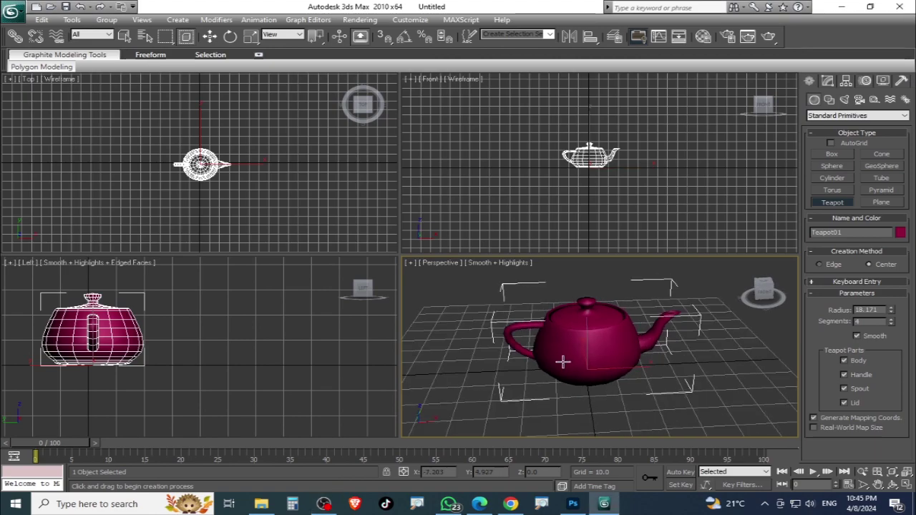
Step: Move the teapot to the world origin at X 0 and Y 0, framing it in every view
right_click(209, 36)
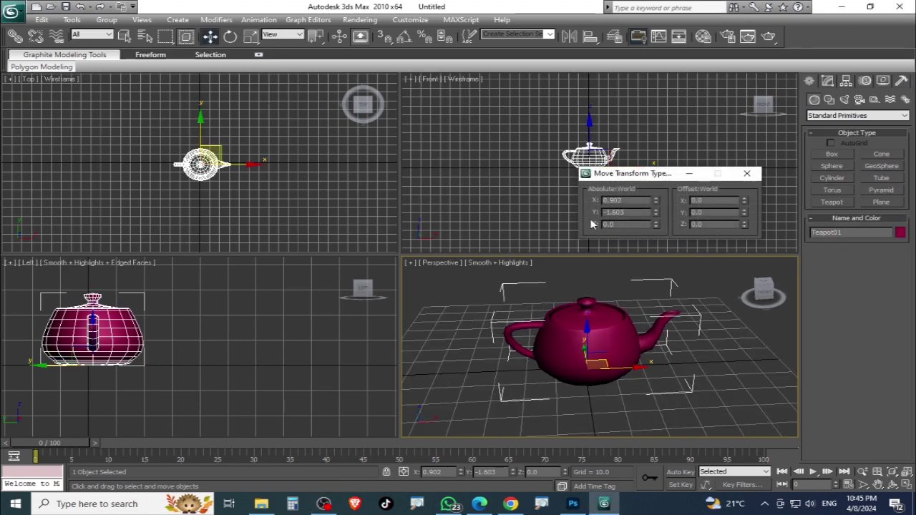
right_click(655, 201)
right_click(655, 213)
left_click(747, 173)
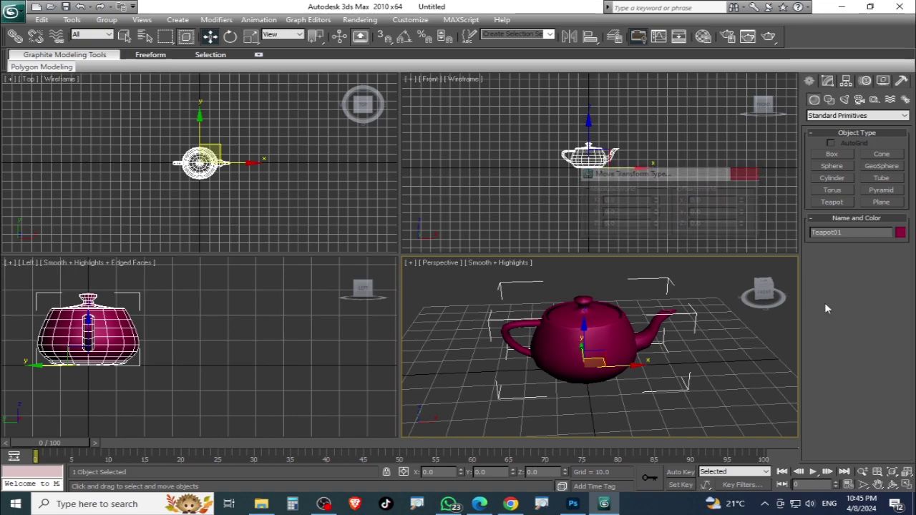
left_click(893, 472)
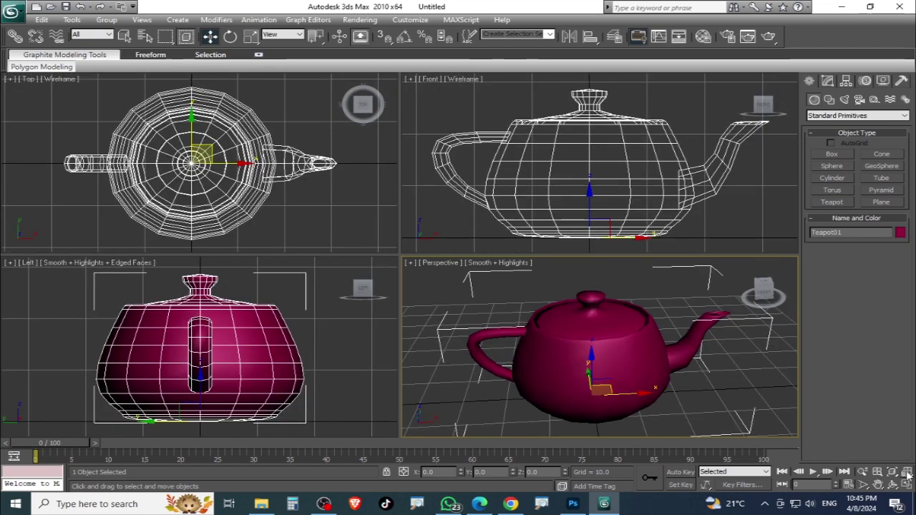
Step: Shade the Front view with Smooth + Highlights and Edged Faces, and the Top view with Smooth + Highlights
middle_click_drag(570, 399, 505, 355, "alt")
right_click(495, 120)
key("F4")
key("F3")
right_click(265, 126)
key("F3")
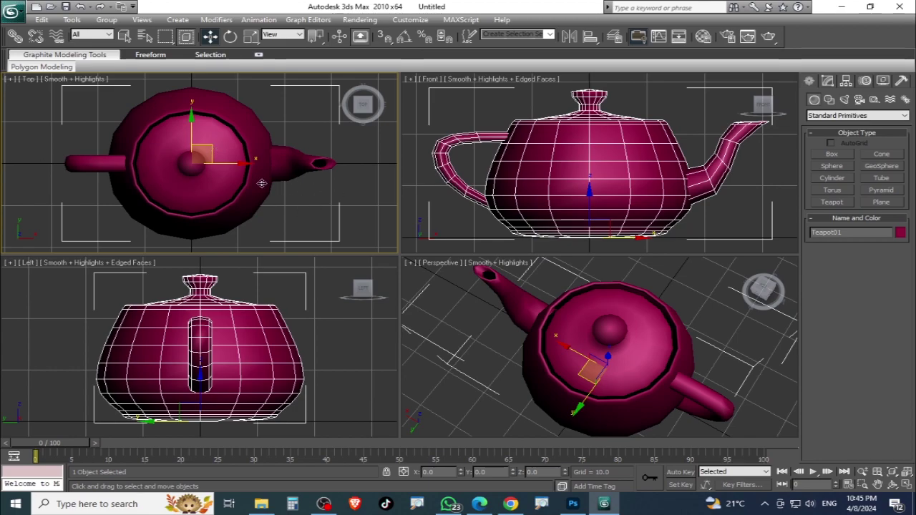
Step: Examine the teapot's horizontal and vertical directions in the Front, Top and Left views
right_click(528, 173)
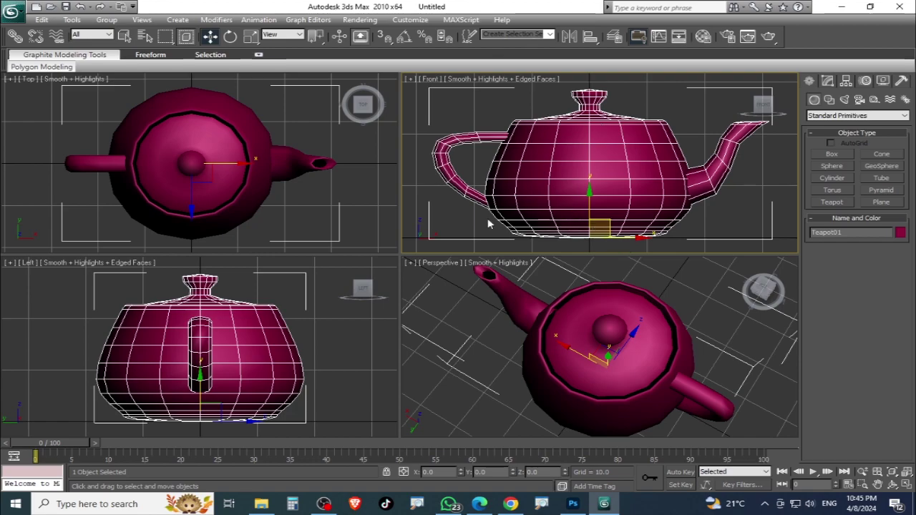
left_click(451, 178)
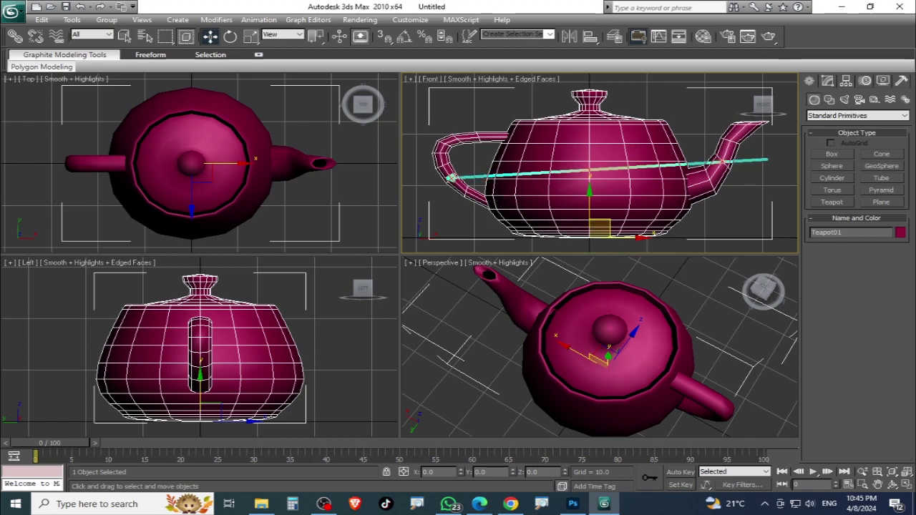
left_click_drag(596, 227, 579, 65)
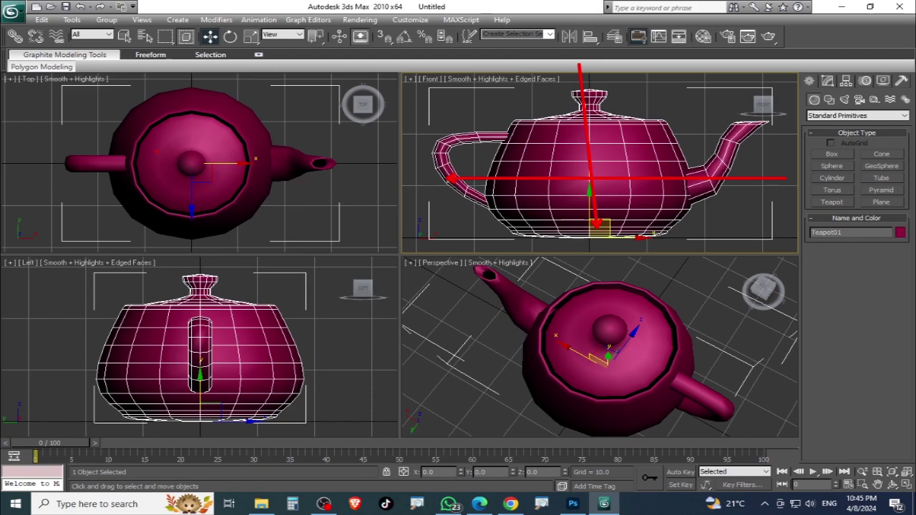
left_click_drag(159, 167, 387, 166)
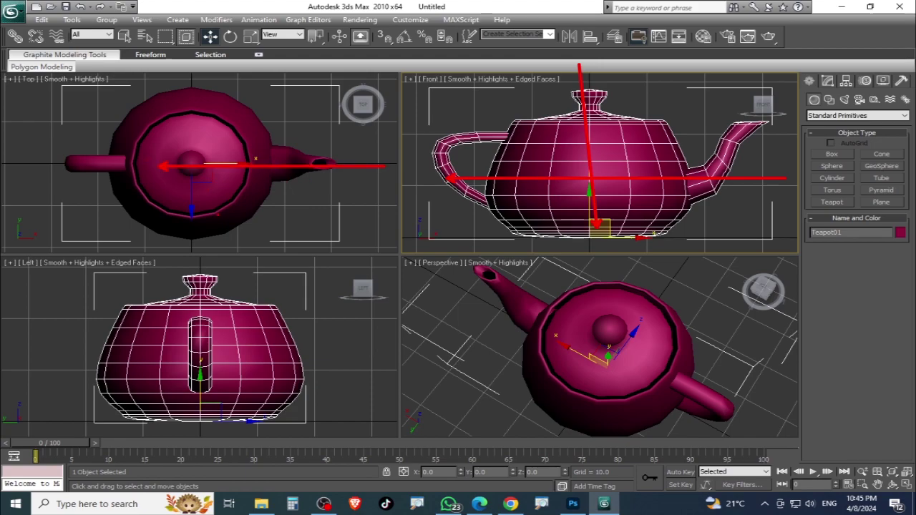
left_click_drag(194, 238, 194, 84)
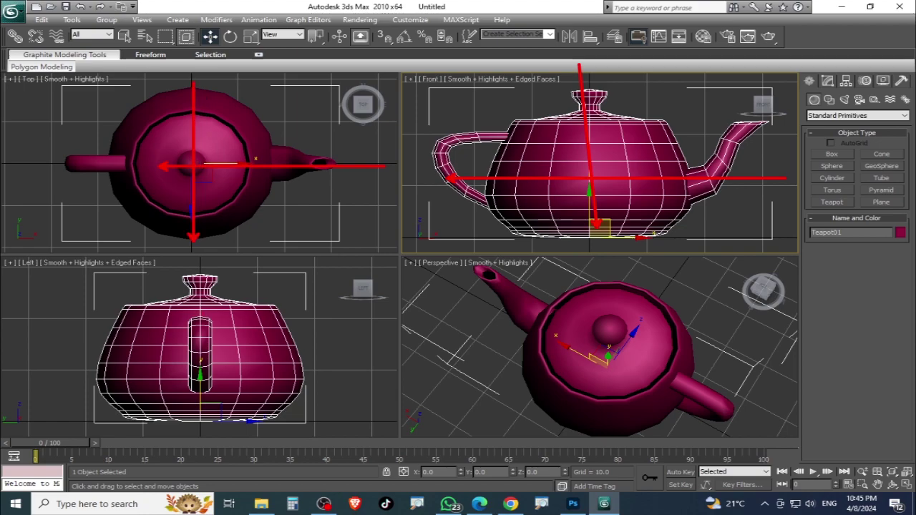
mouse_move(204, 424)
left_mouse_down()
mouse_move(370, 414)
mouse_move(401, 423)
left_mouse_up()
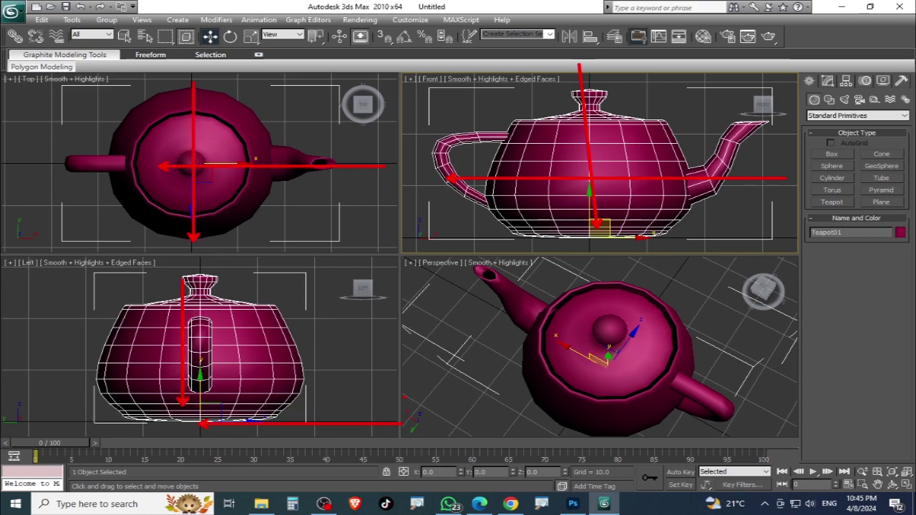
key("Escape")
Step: Set the teapot's reference coordinate system to Screen with the Perspective view active
left_click(694, 400)
middle_click_drag(694, 400, 552, 378, "alt")
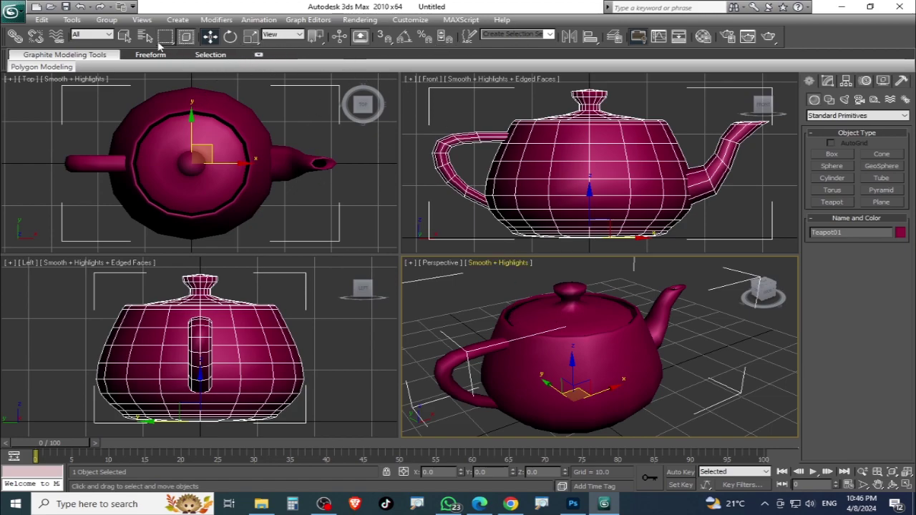
left_click(285, 34)
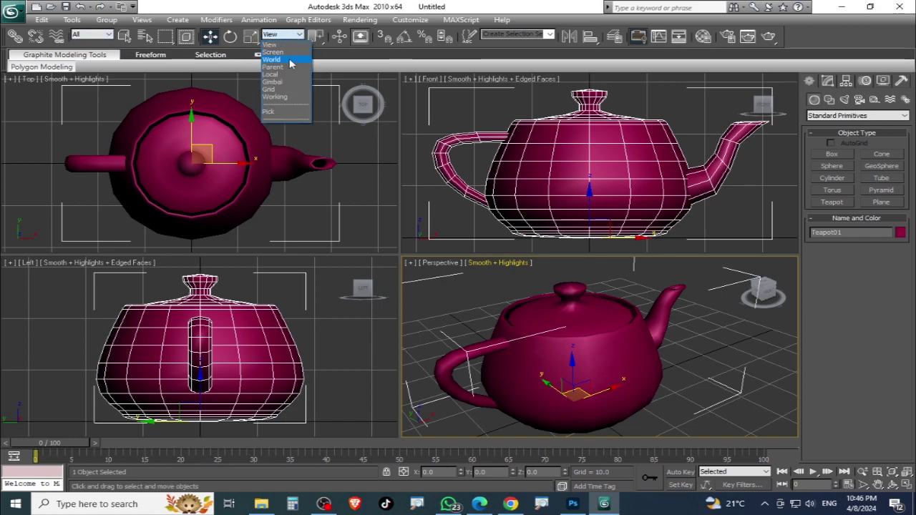
left_click(289, 52)
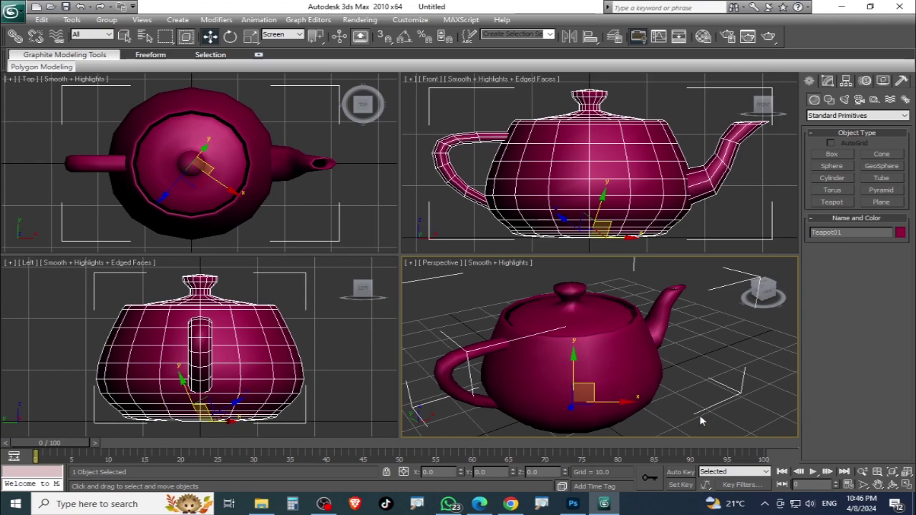
middle_click_drag(612, 367, 630, 322, "alt")
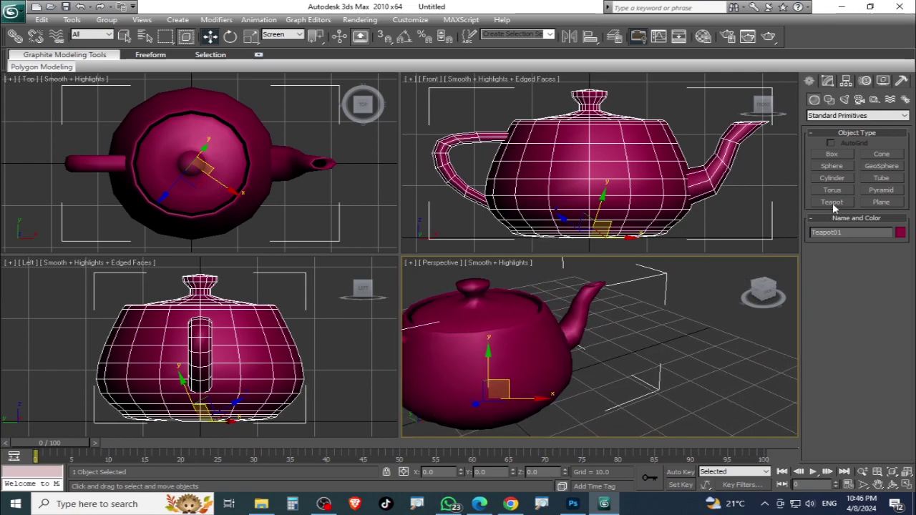
Step: Create a box beside the teapot's spout in the Perspective view, centred at about X 44, Y -17, and activate the Move tool
left_click(832, 156)
left_click_drag(698, 329, 630, 401)
left_click(539, 367)
left_click(209, 36)
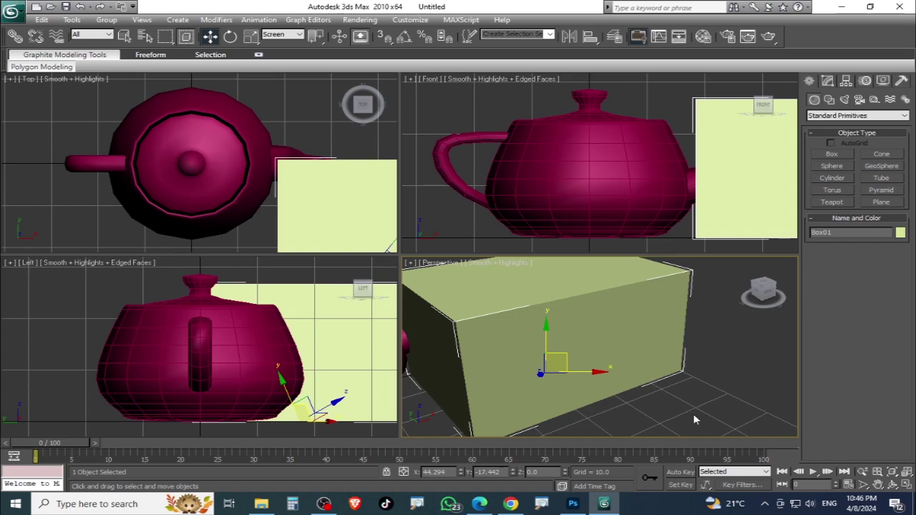
Step: Examine the box's Screen-based move axes from several angles in the Perspective view, including a wider view with the teapot
middle_click_drag(616, 379, 522, 378, "alt")
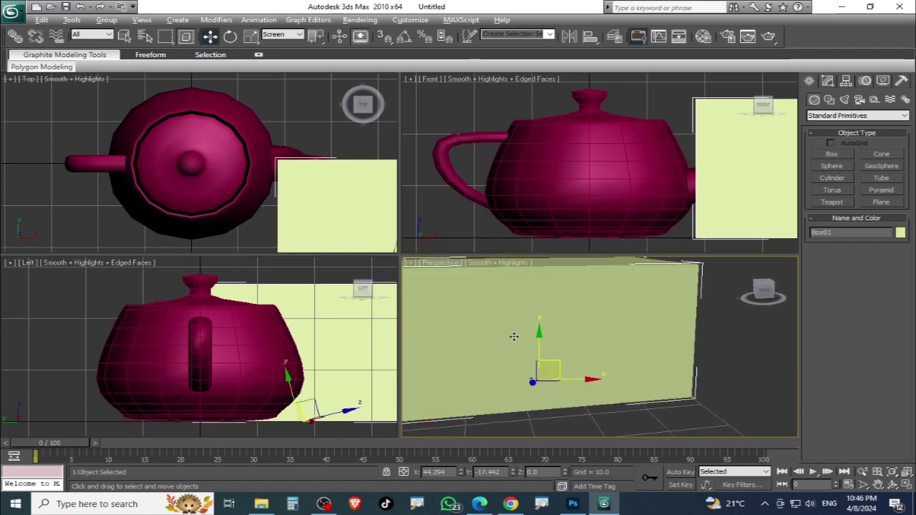
middle_click_drag(516, 335, 565, 365, "alt")
left_click_drag(565, 365, 466, 306)
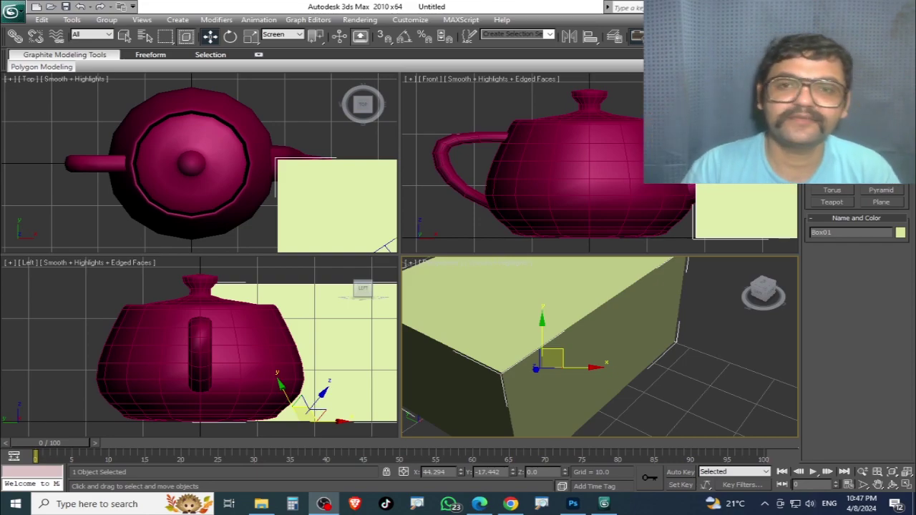
middle_click_drag(636, 287, 624, 332, "alt")
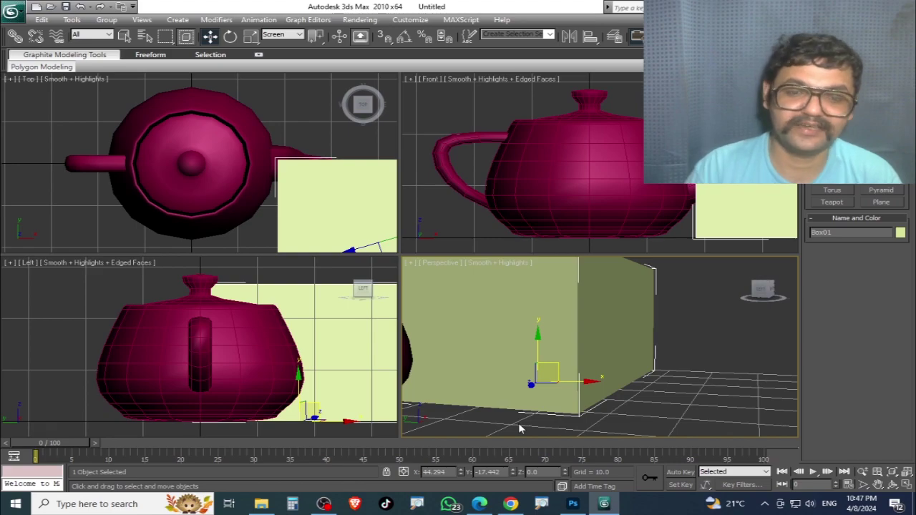
middle_click_drag(548, 373, 601, 380)
scroll(566, 380, "down", 5)
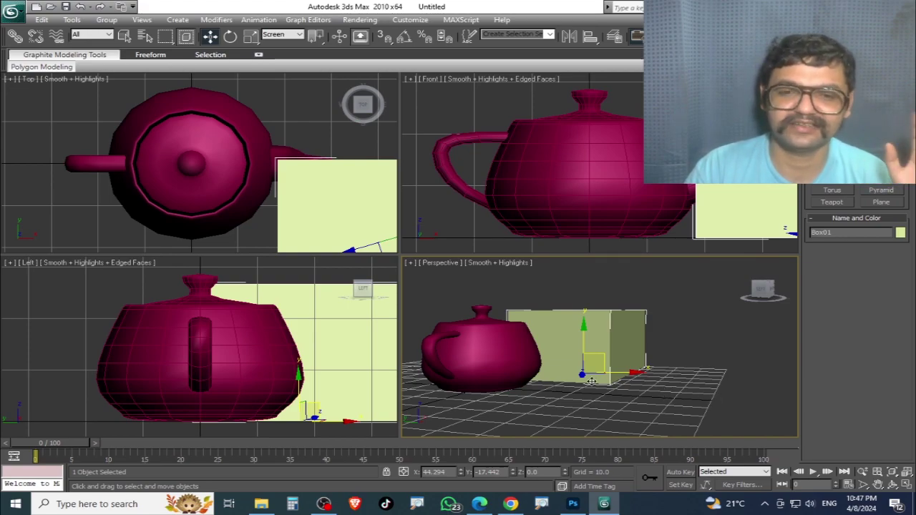
left_click(587, 410)
left_click(620, 359)
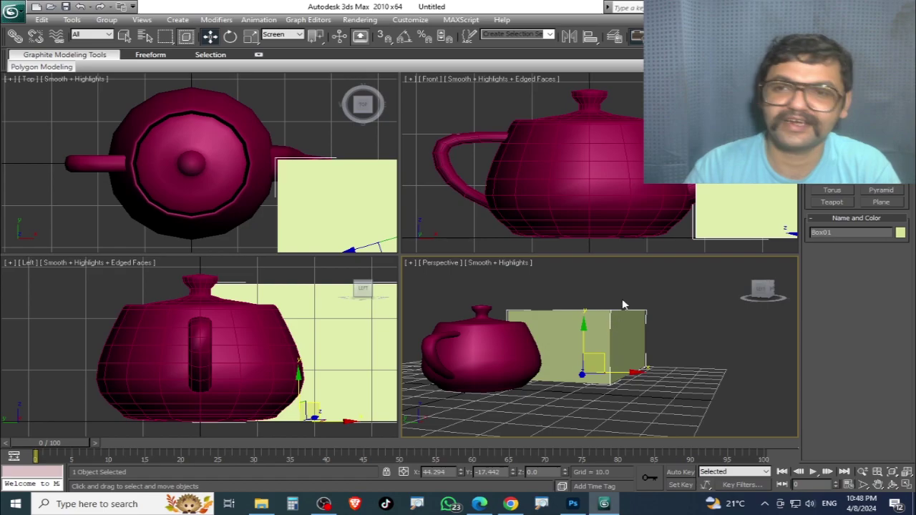
Step: Switch to File Explorer and play the start of the 2D video from the My Projets folder on New Volume (E:), closing it again
left_click(262, 504)
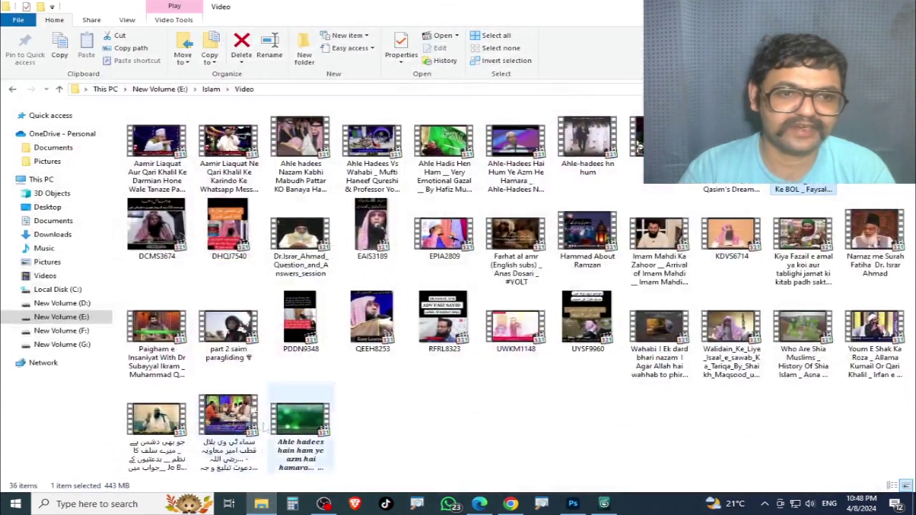
left_click(42, 179)
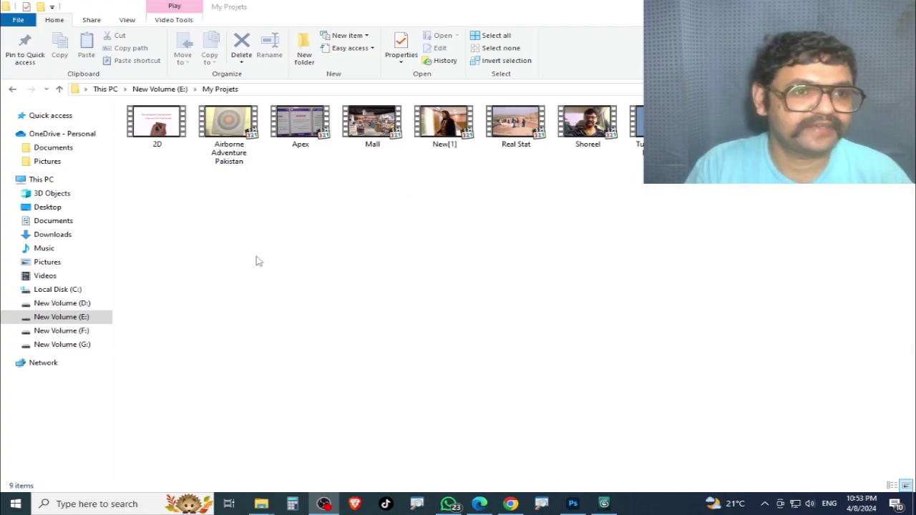
double_click(157, 131)
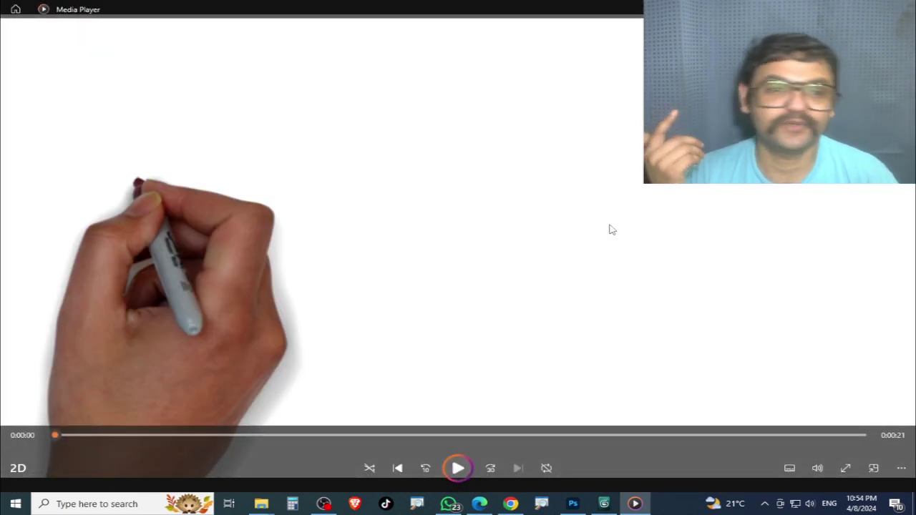
key("space")
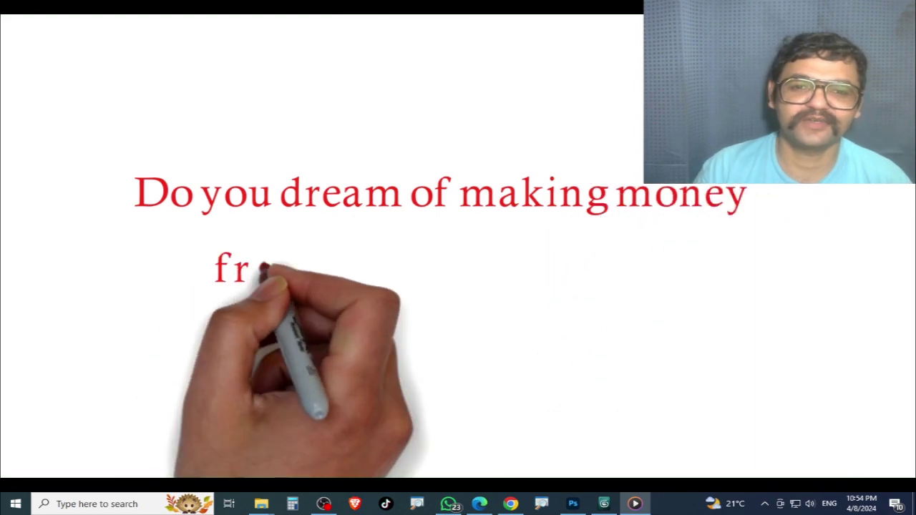
mouse_move(540, 229)
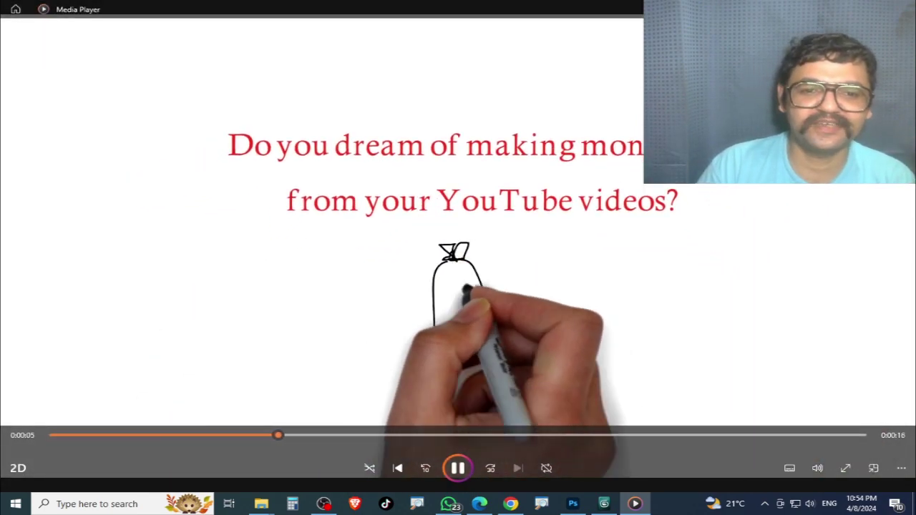
key("alt+F4")
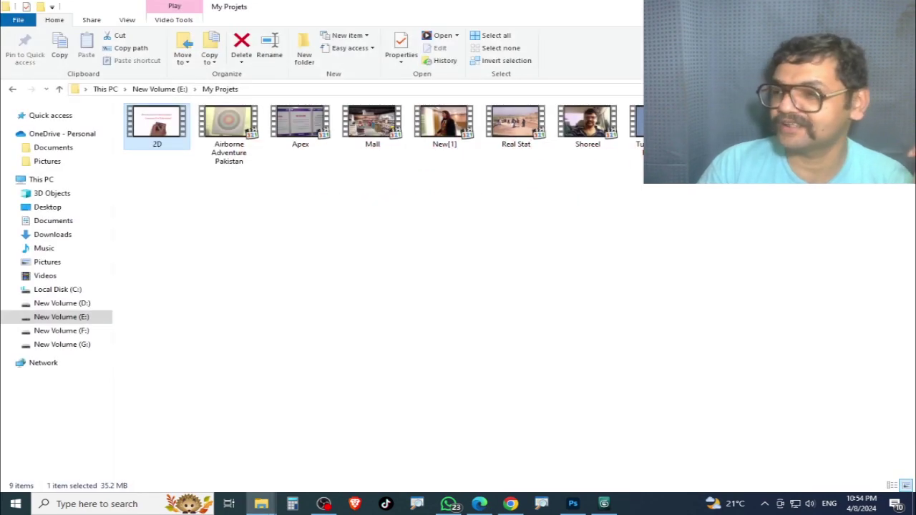